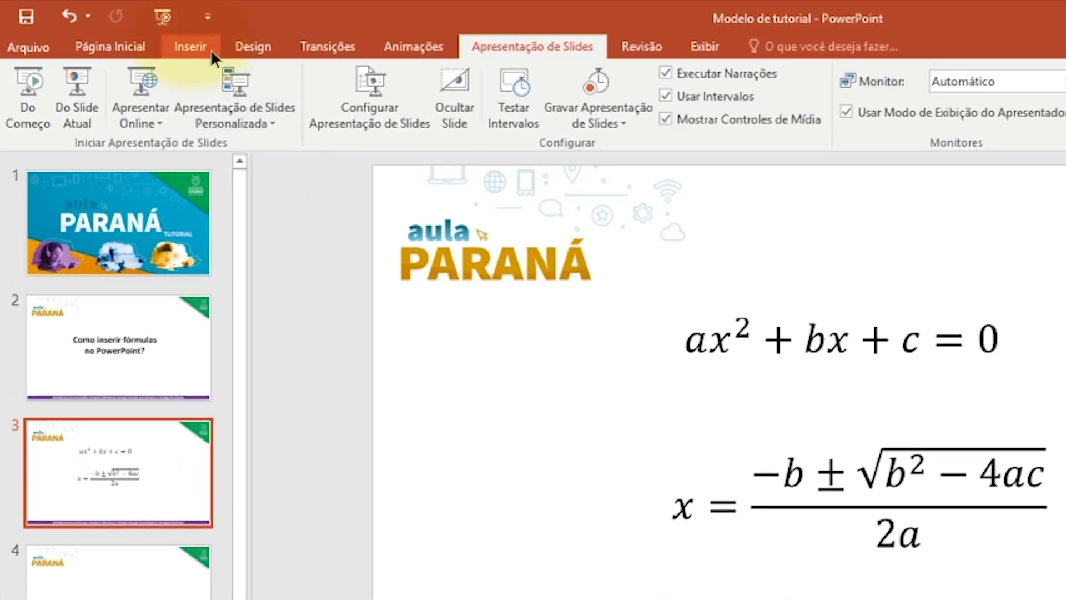
Step: Insert a blank equation placeholder on slide 3 from Inserir > Equação
left_click(211, 49)
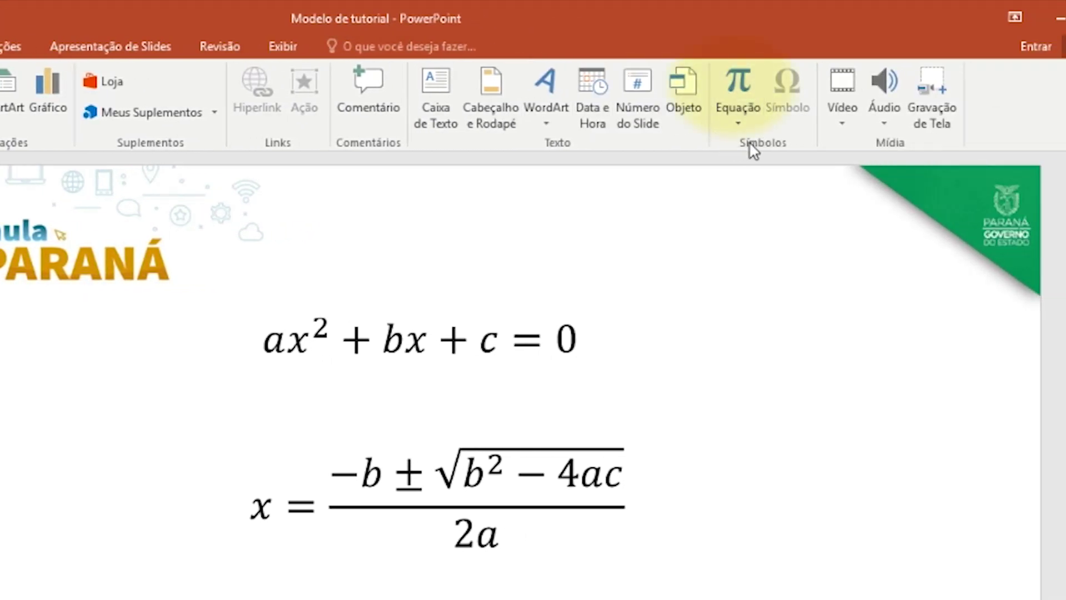
left_click(747, 82)
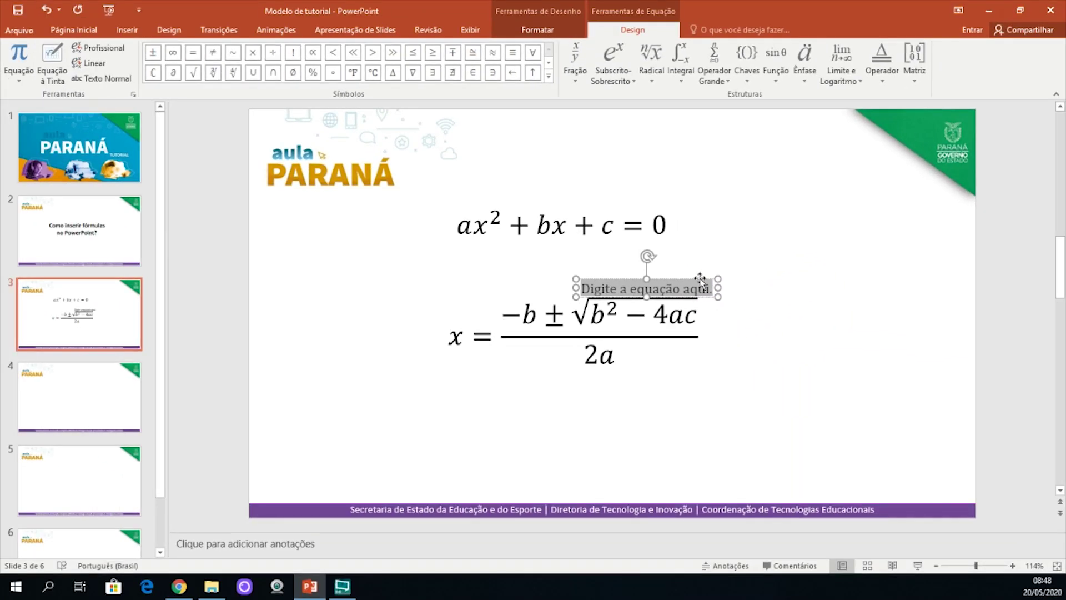
Step: Drag the empty equation box to sit centered below Bhaskara's formula and click inside it
mouse_move(700, 282)
left_mouse_down()
mouse_move(881, 235)
mouse_move(397, 345)
mouse_move(563, 423)
left_mouse_up()
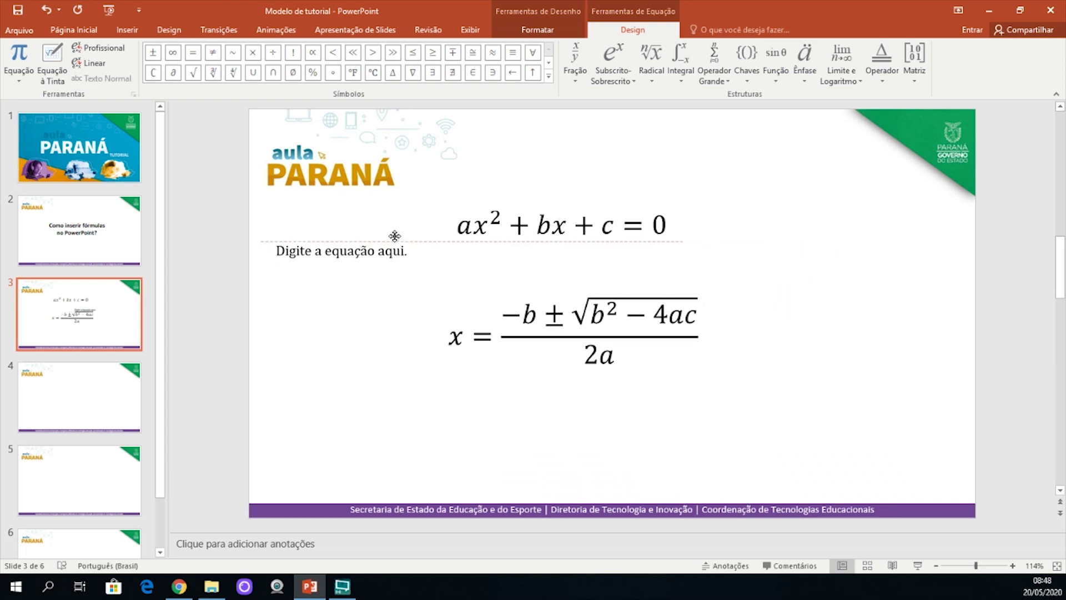
left_click_drag(562, 422, 608, 414)
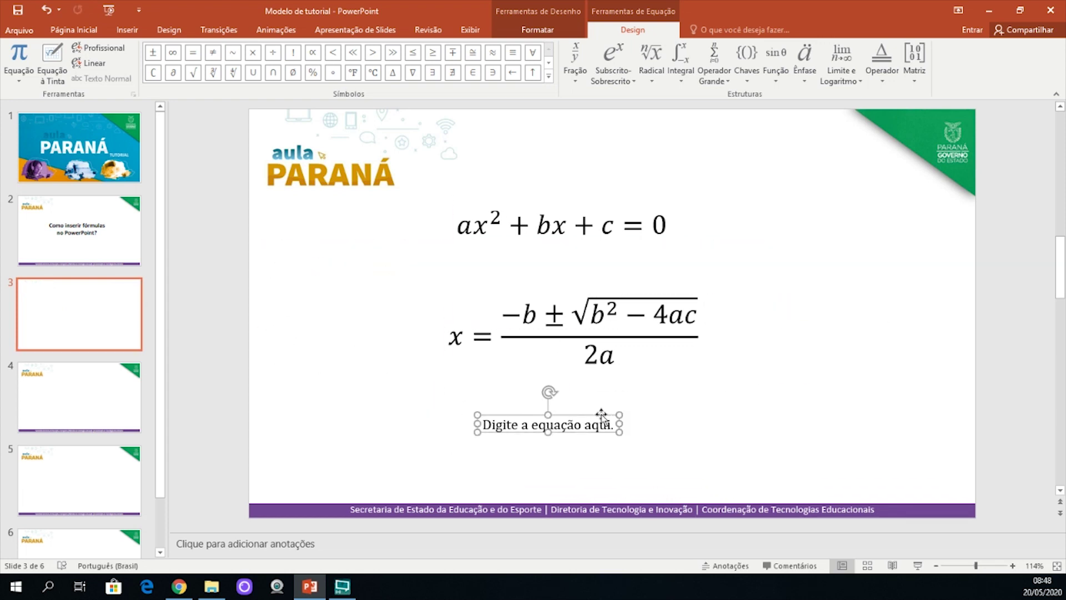
left_click(522, 423)
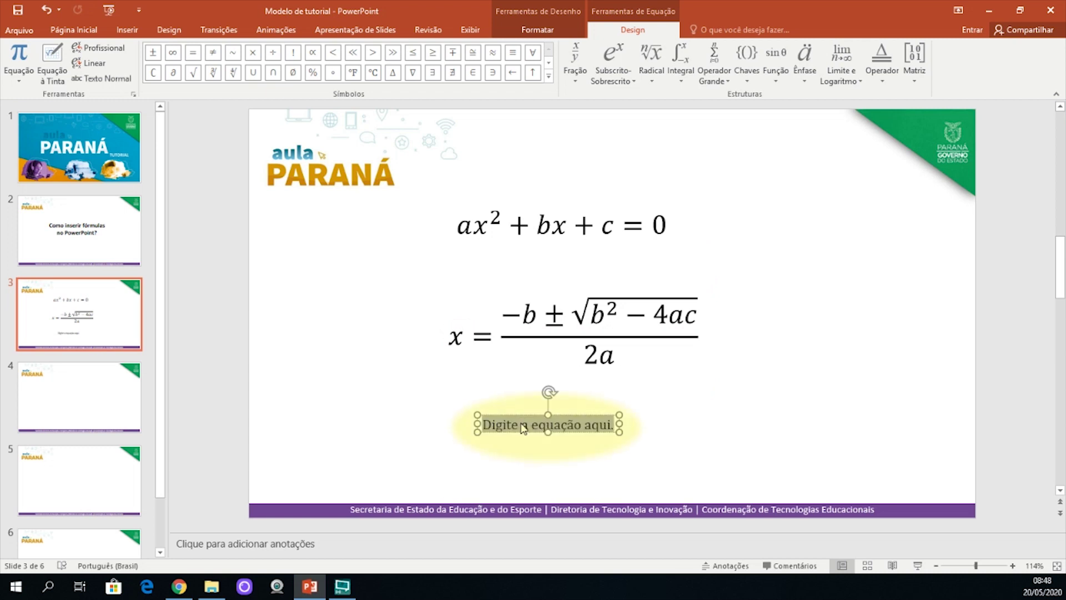
left_click(526, 425)
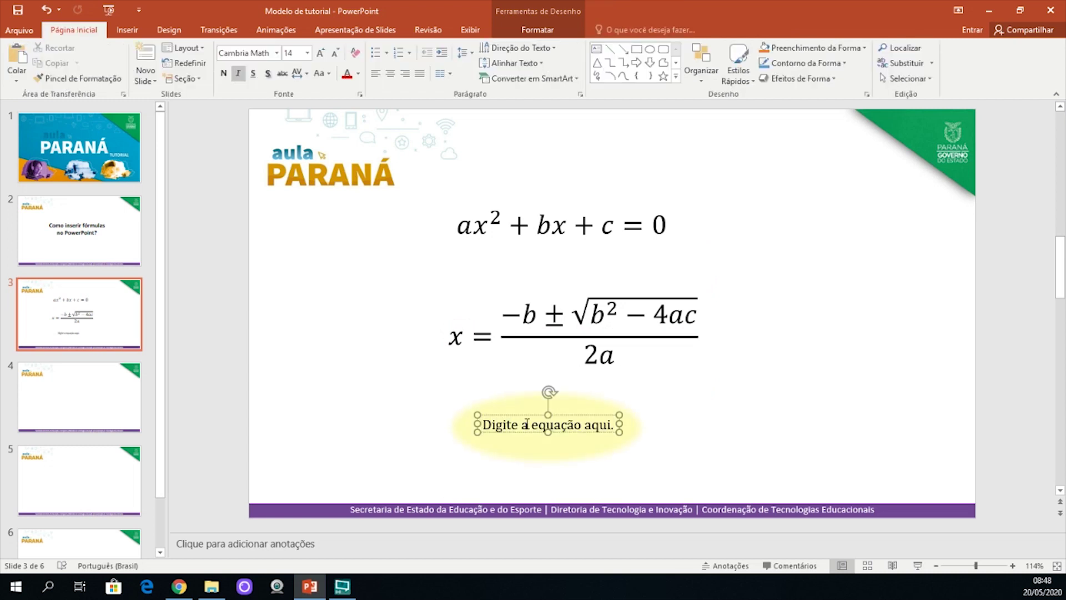
left_click(526, 424)
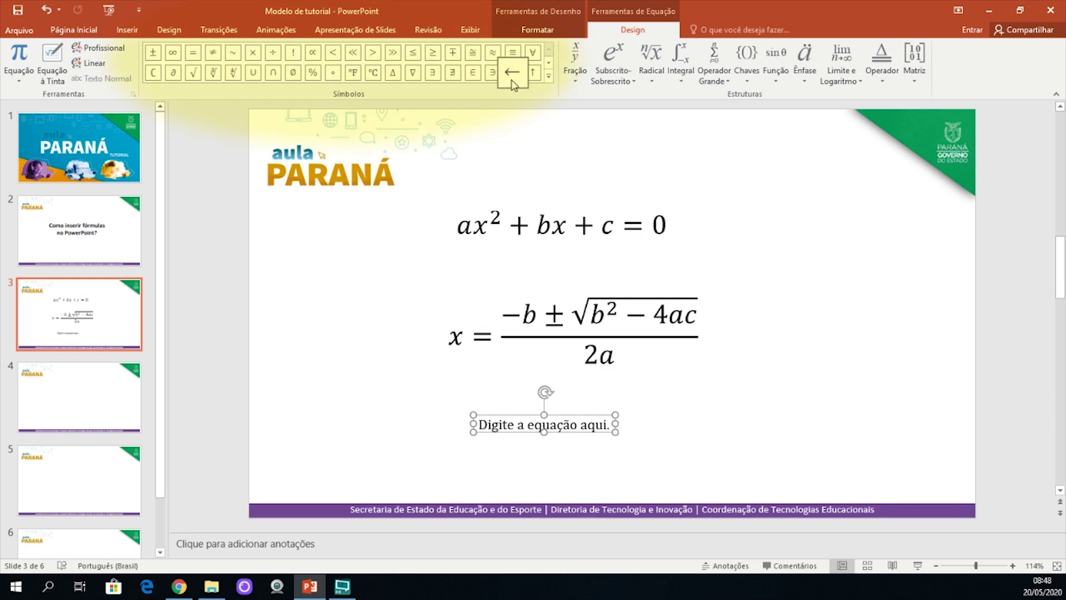
left_click(549, 78)
left_click(539, 51)
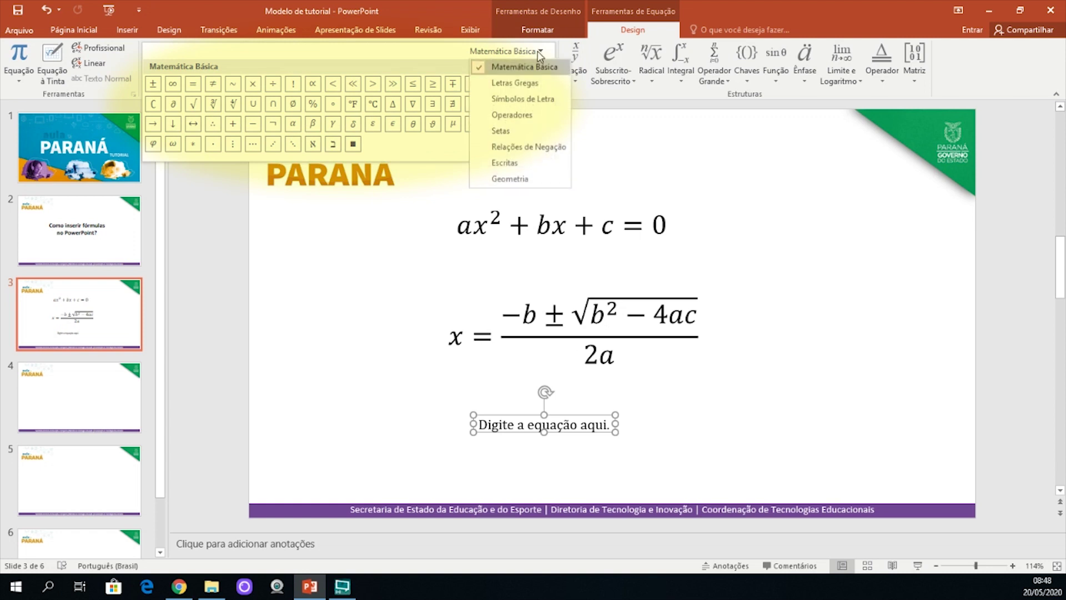
left_click(536, 83)
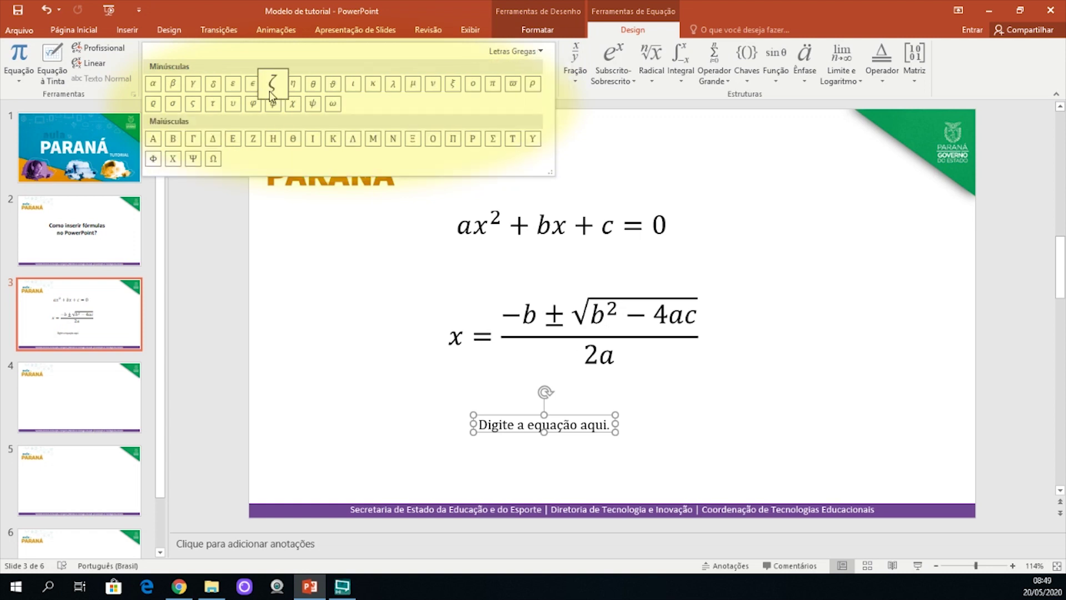
left_click(540, 51)
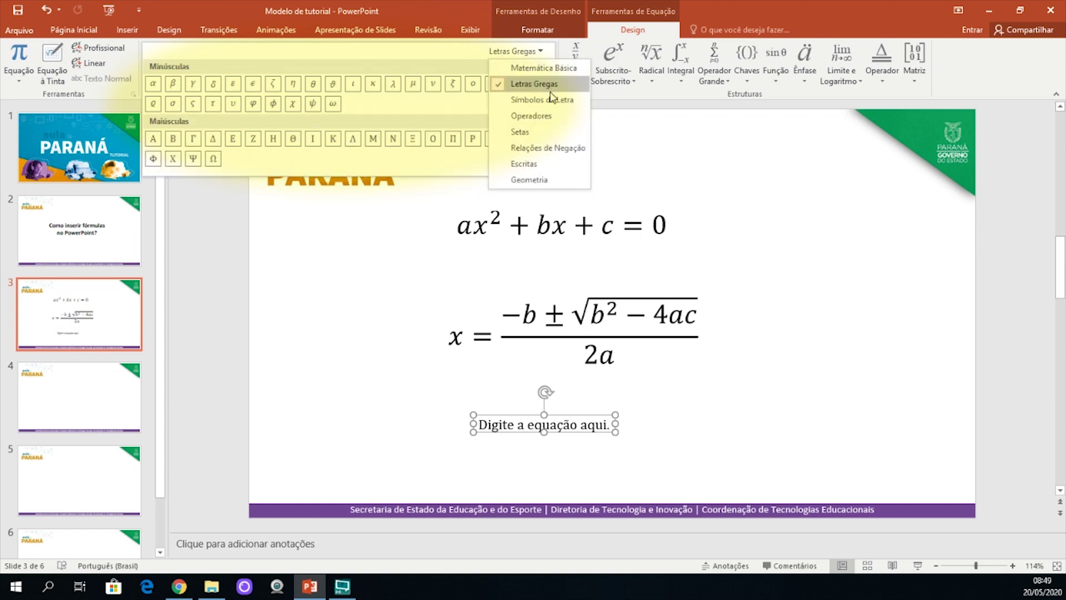
left_click(552, 102)
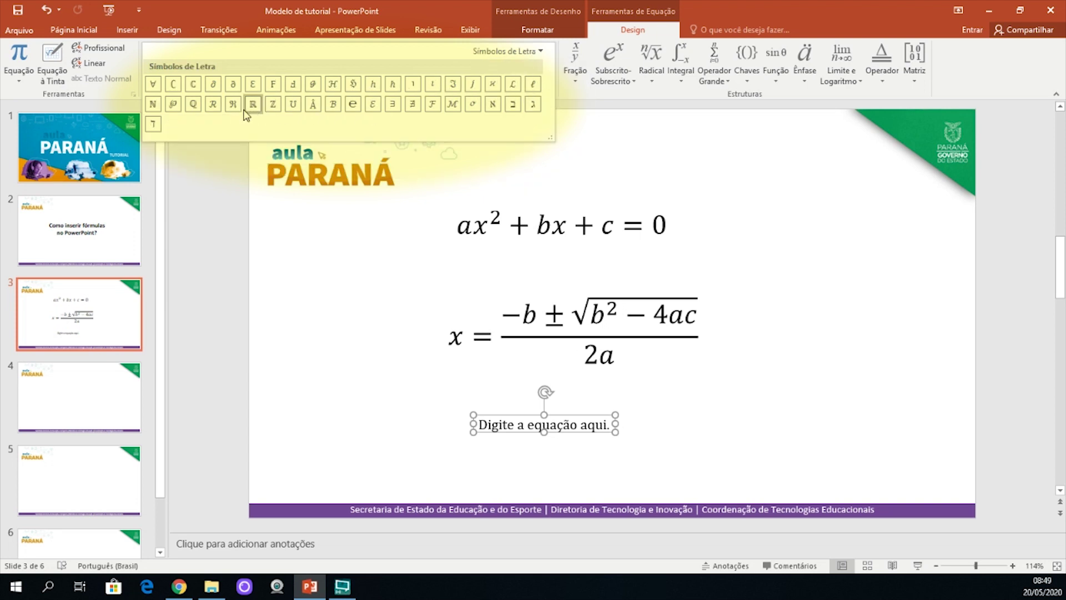
left_click(572, 93)
left_click(575, 78)
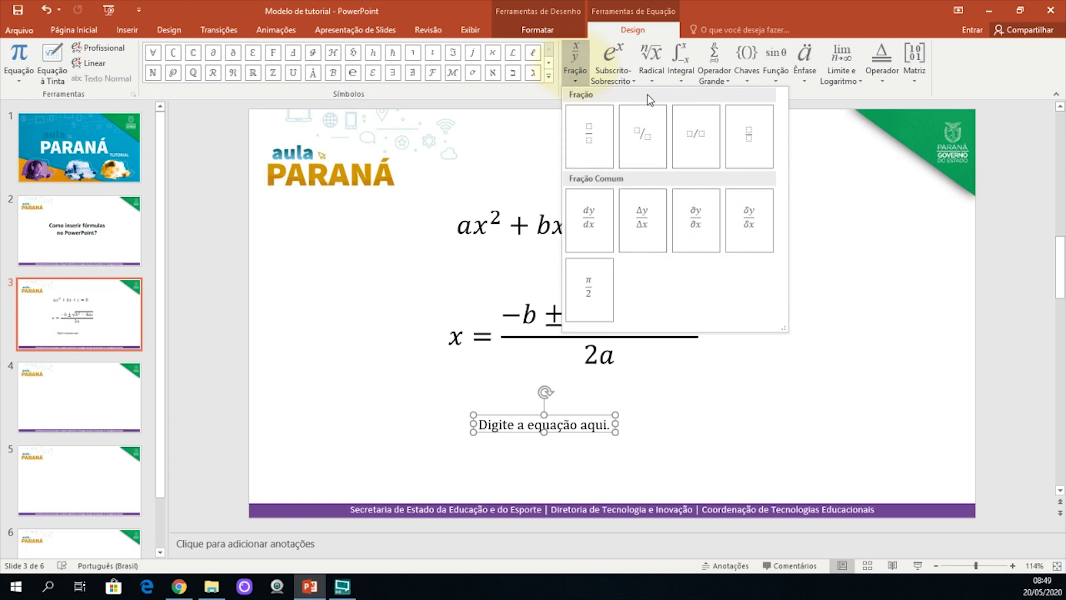
left_click(634, 81)
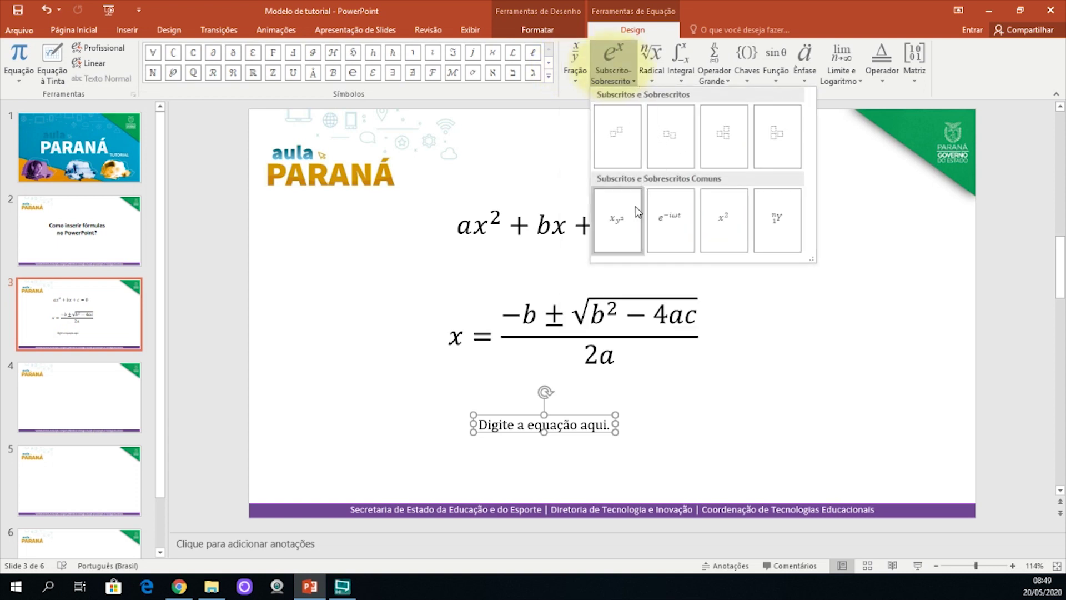
left_click(650, 82)
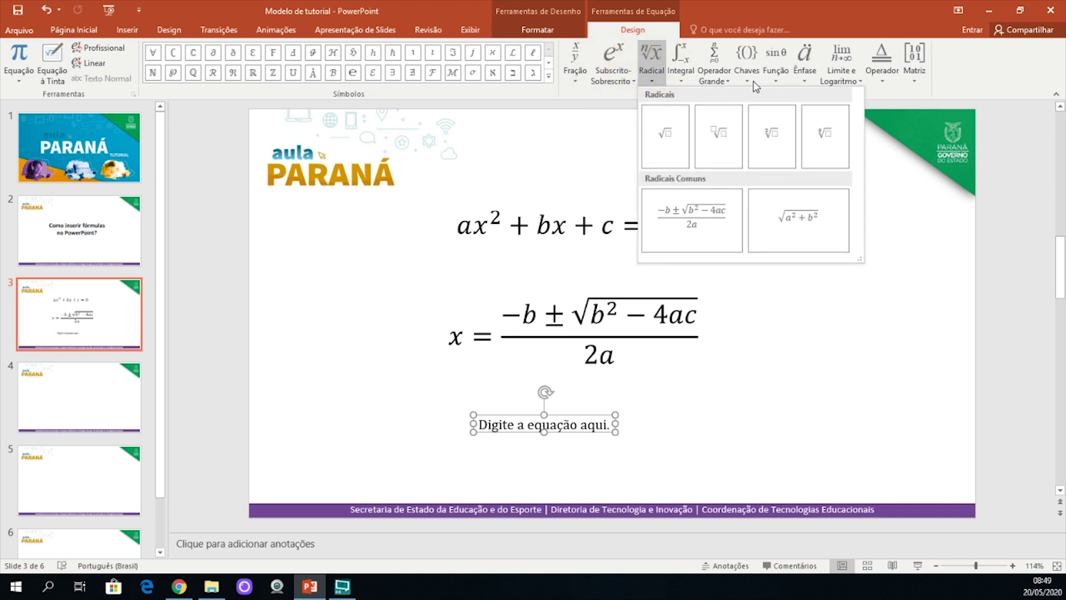
left_click(922, 78)
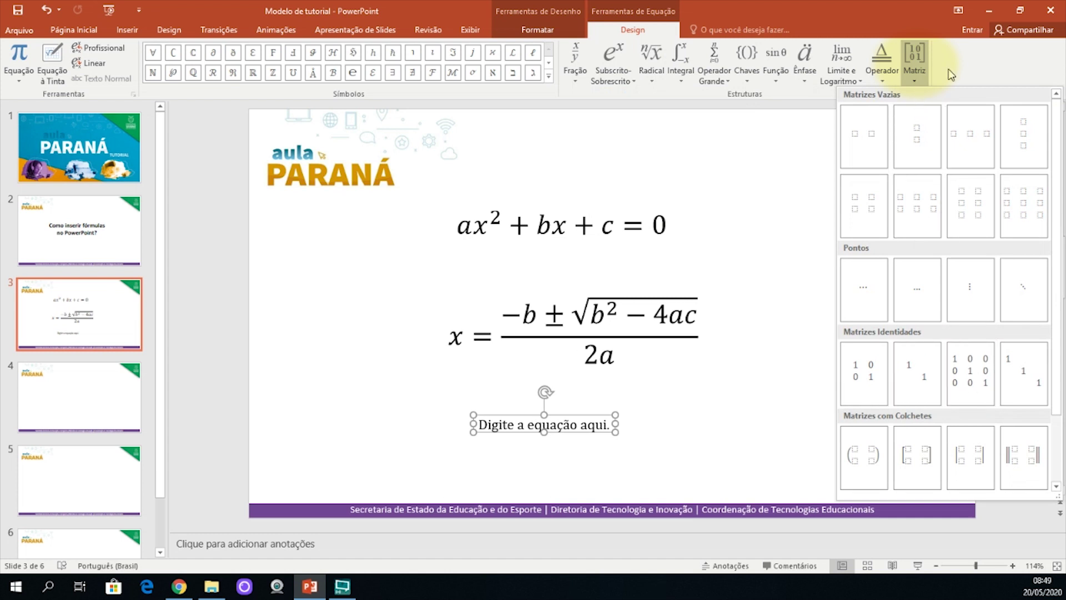
left_click(682, 81)
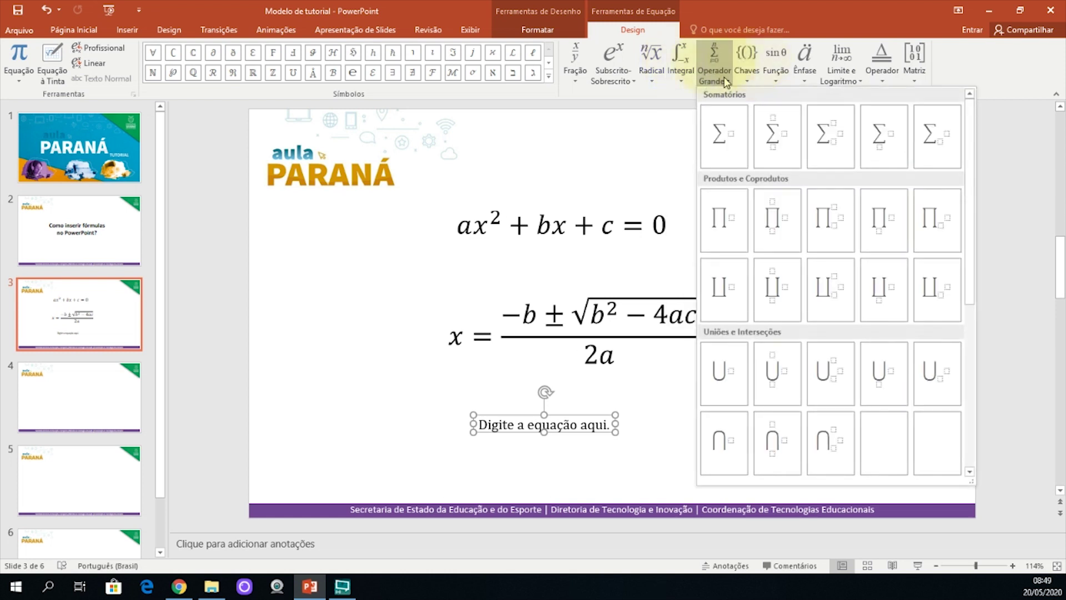
left_click(842, 86)
left_click(901, 451)
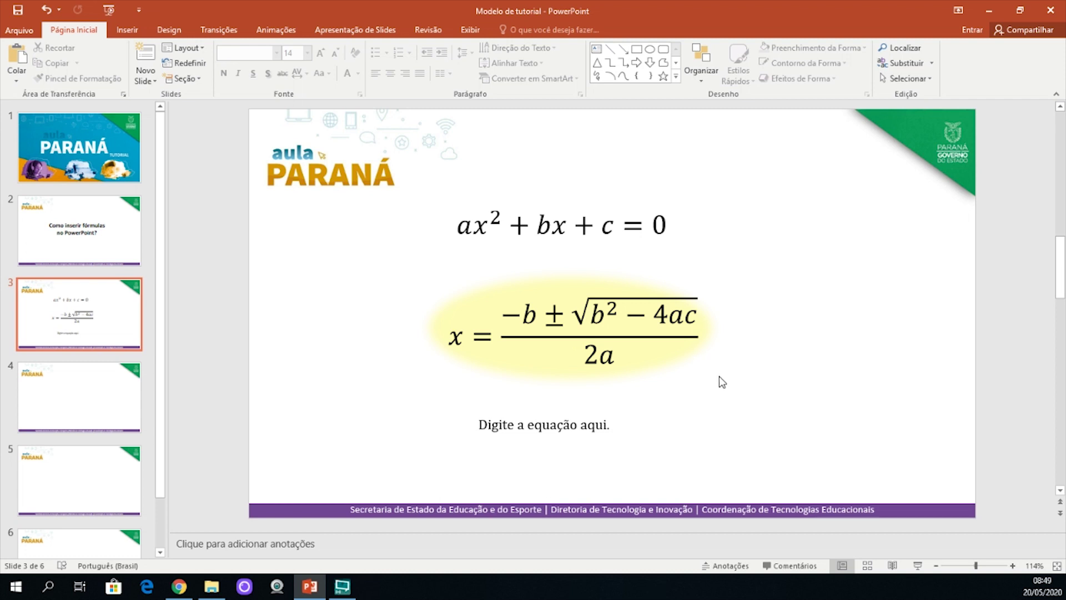
Step: Select the whole quadratic formula object on slide 3 and copy it, removing a stray '3'
left_click(579, 332)
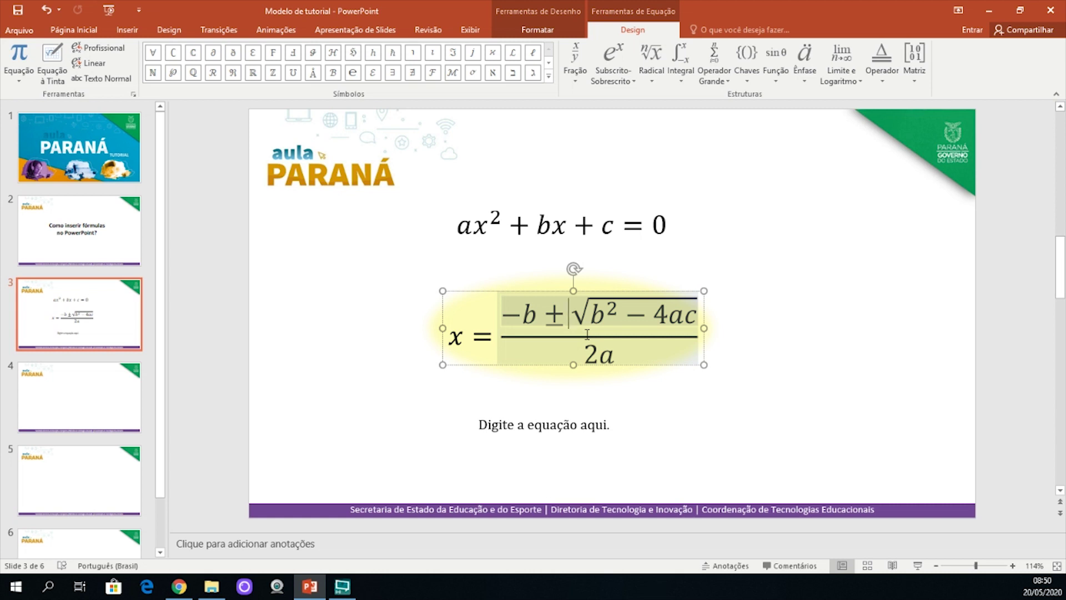
type("3")
key("BackSpace")
left_click(475, 291)
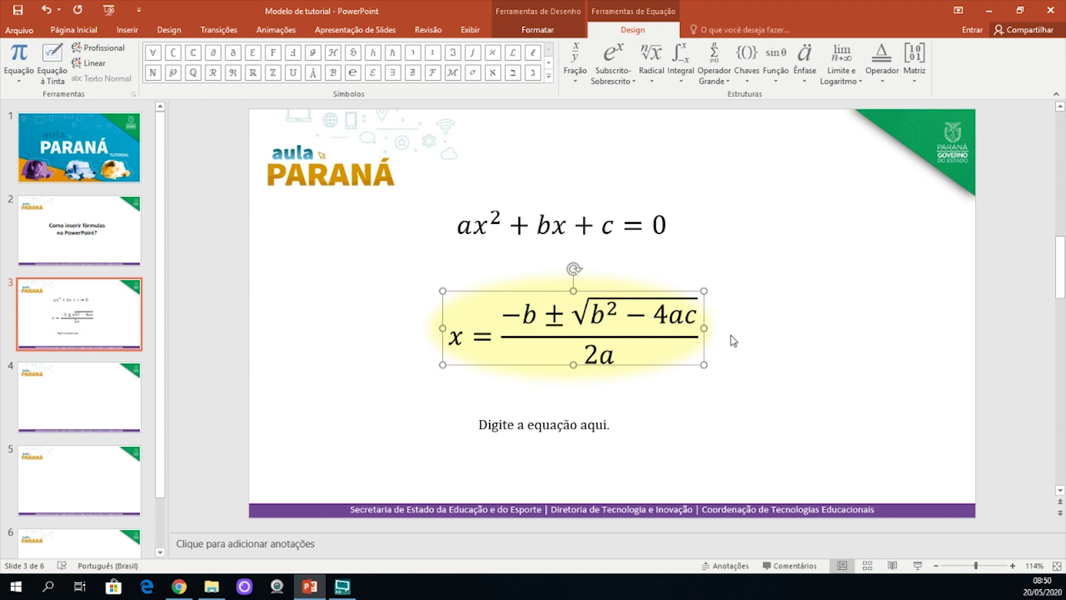
key("ctrl+c")
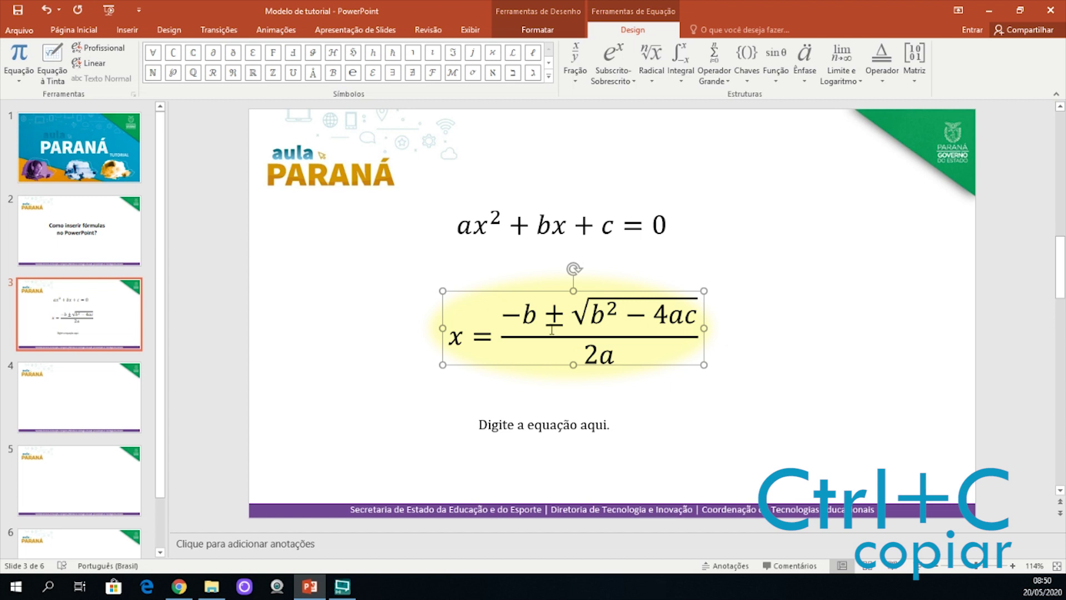
left_click(188, 592)
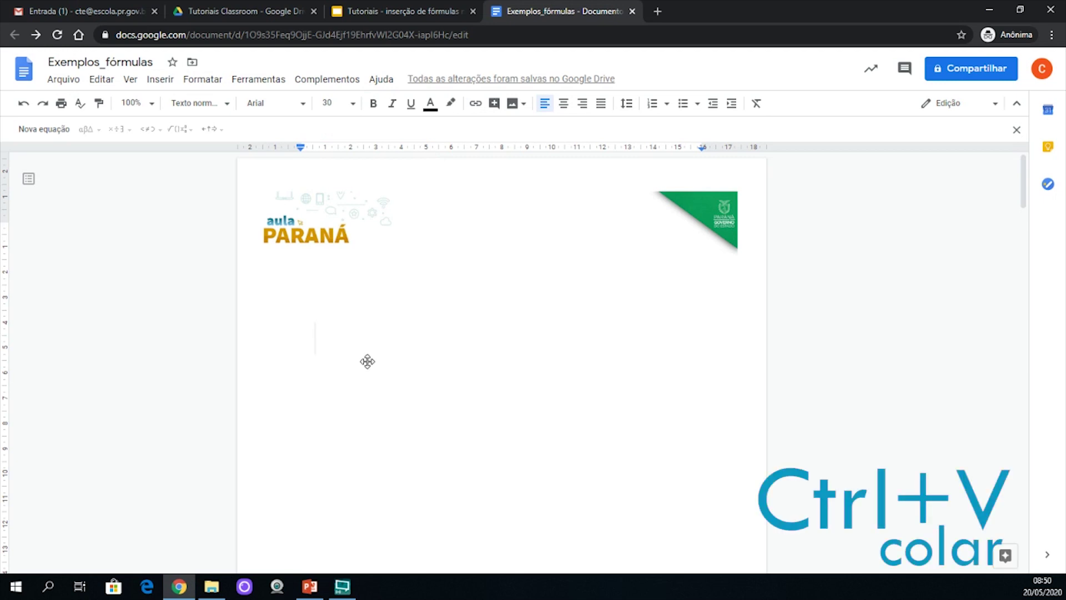
Step: Paste Bhaskara's formula below the Aula Paraná header in Exemplos_fórmulas and add a new line
key("ctrl+v")
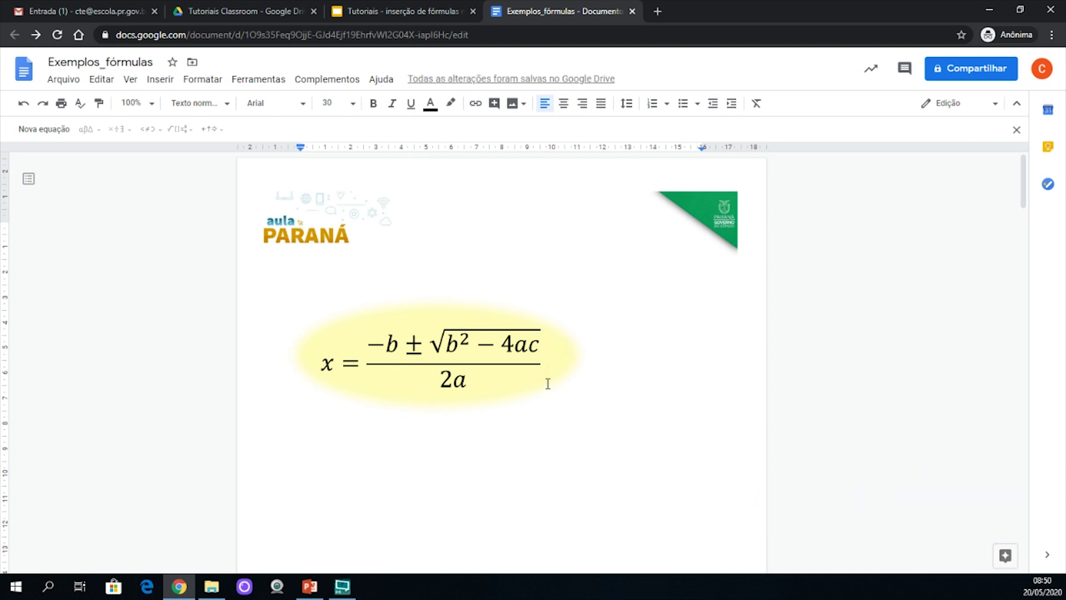
key("Return")
Step: Paste the linear text x=(-b±√(b^2-4ac))/2a under the equation and add a new line
key("ctrl+v")
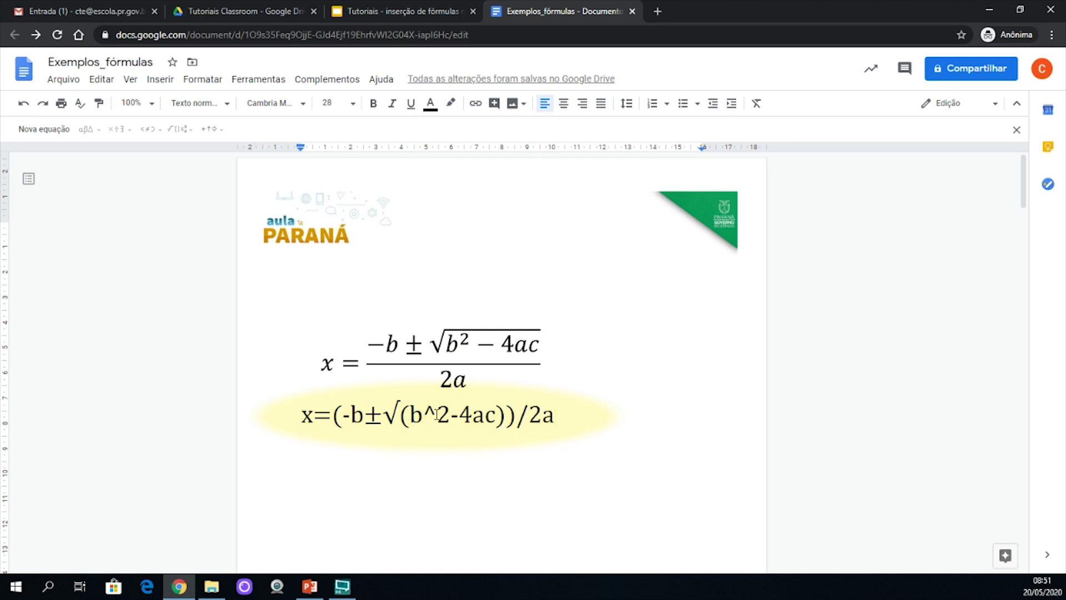
key("Return")
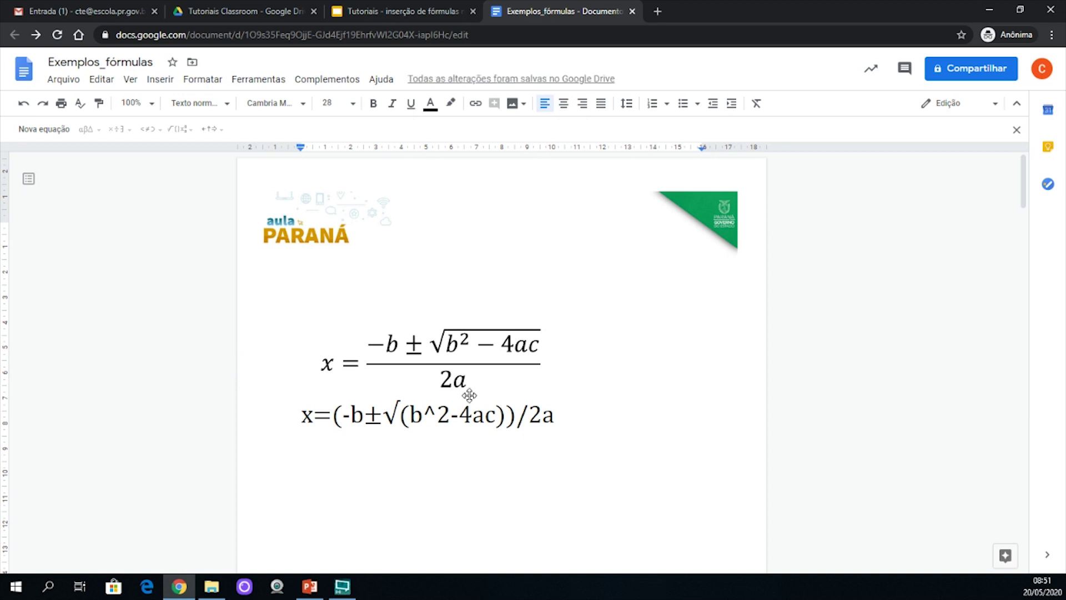
left_click(309, 586)
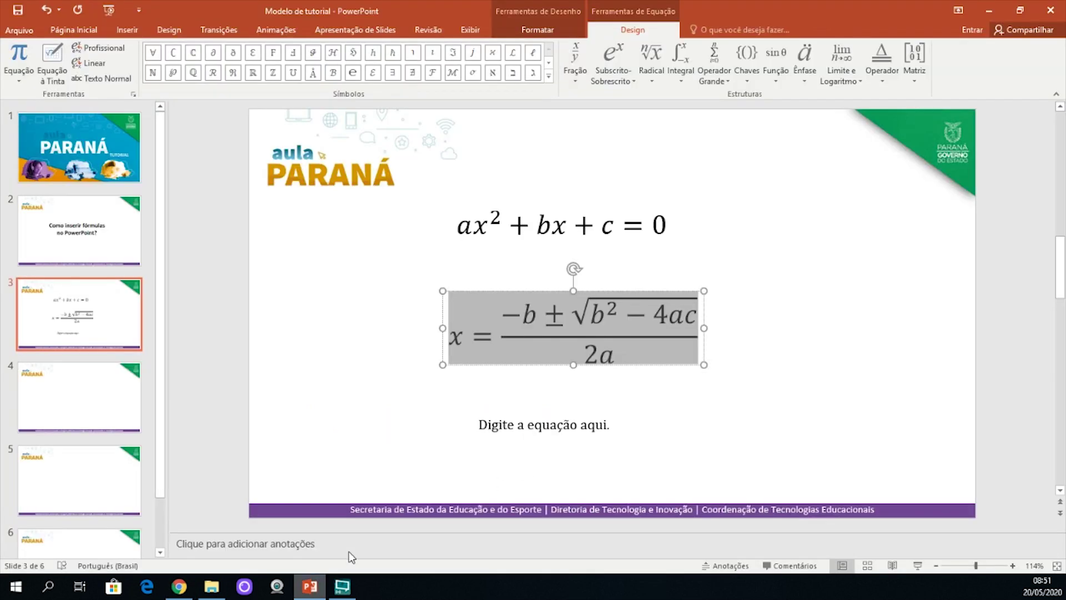
Step: Deselect the slide formula and launch Ferramenta de Captura via a 'captur' search to begin a capture
left_click(762, 426)
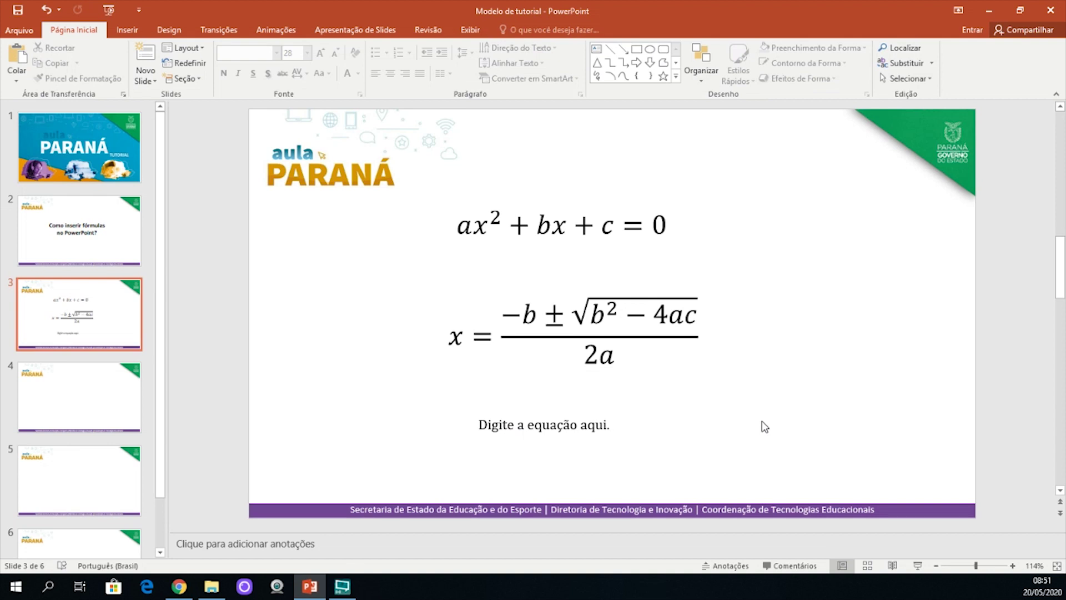
left_click(47, 586)
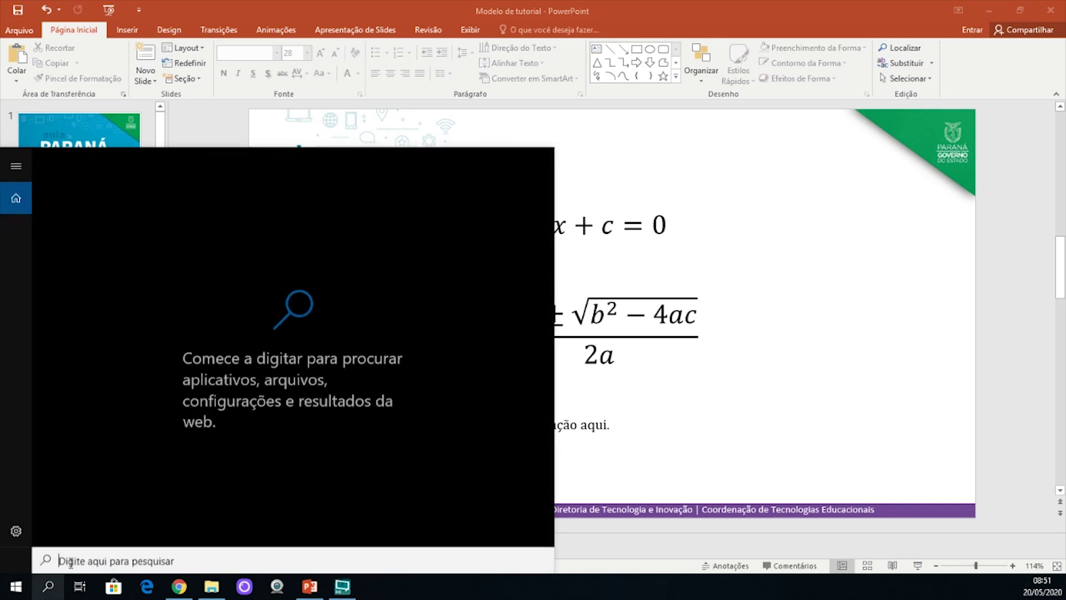
type("captur")
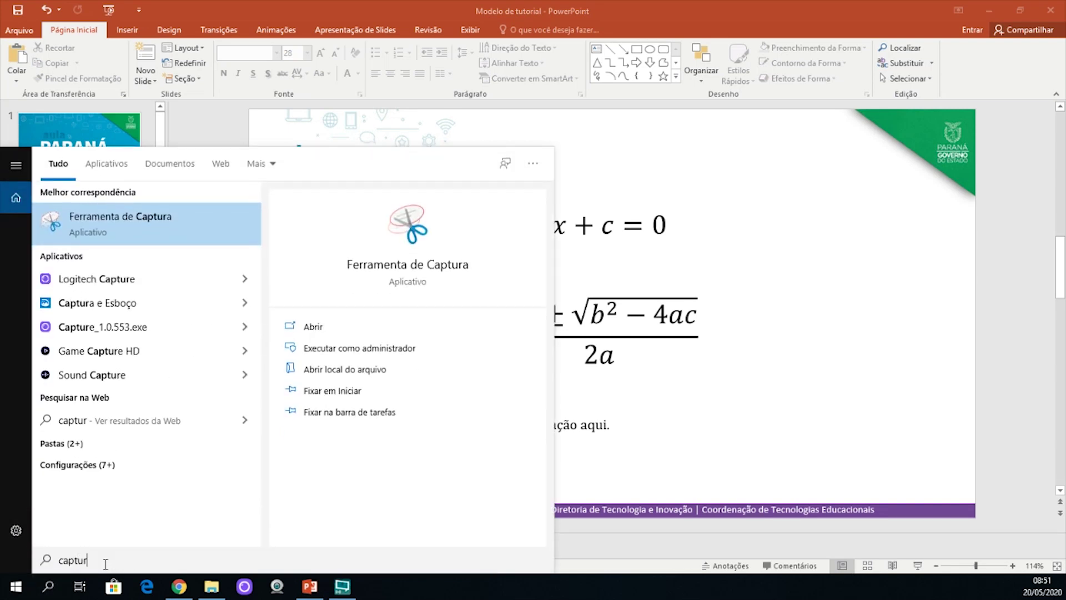
left_click(189, 210)
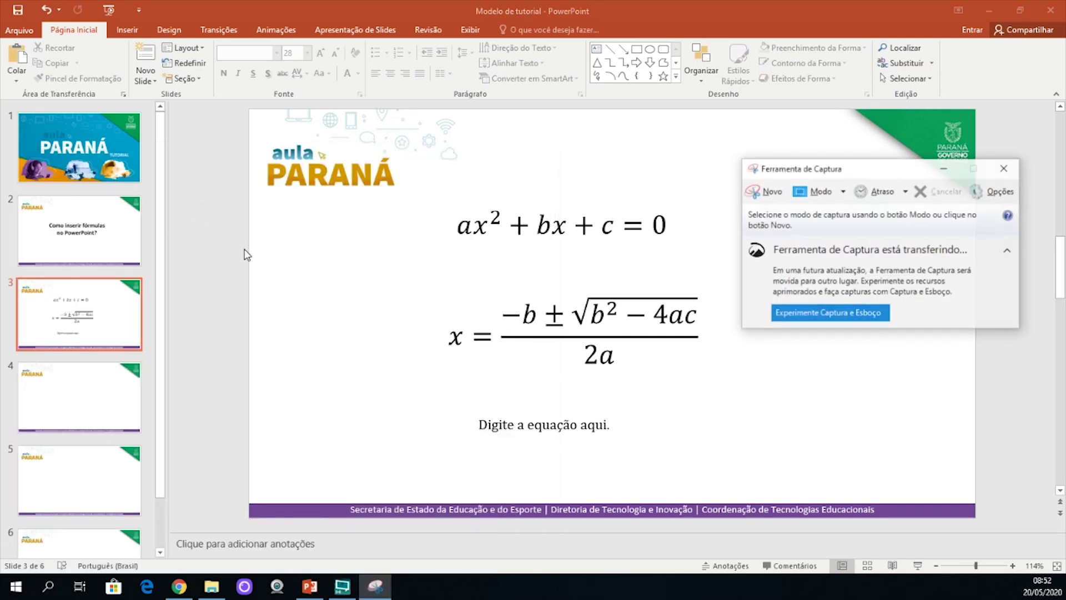
left_click(766, 191)
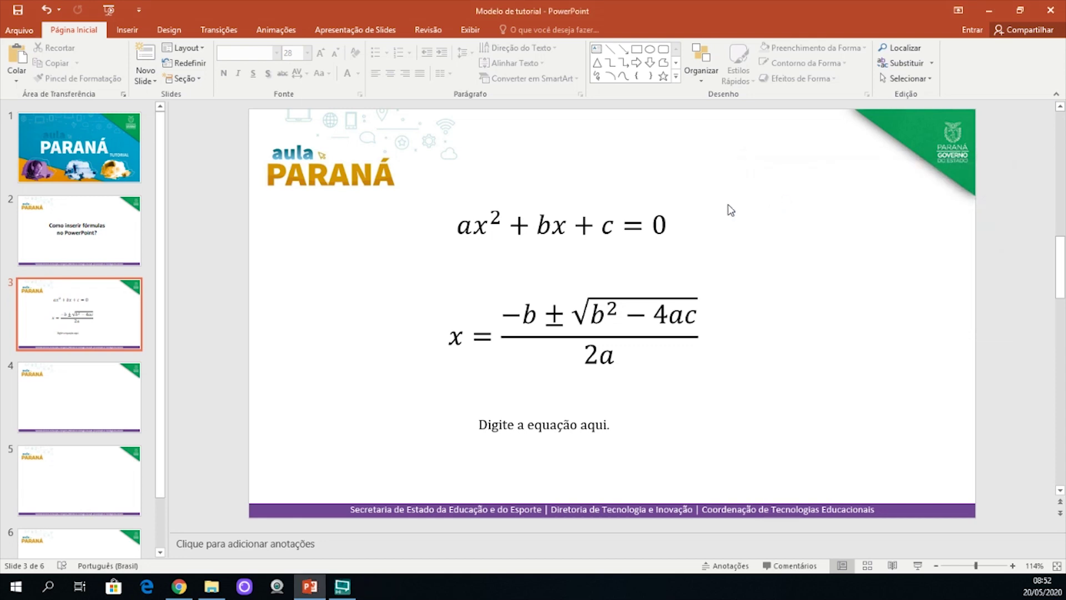
Step: Snip the quadratic formula and save it as PNG 'formula2' in Tutoriais Aula Parana
left_click_drag(445, 276, 708, 371)
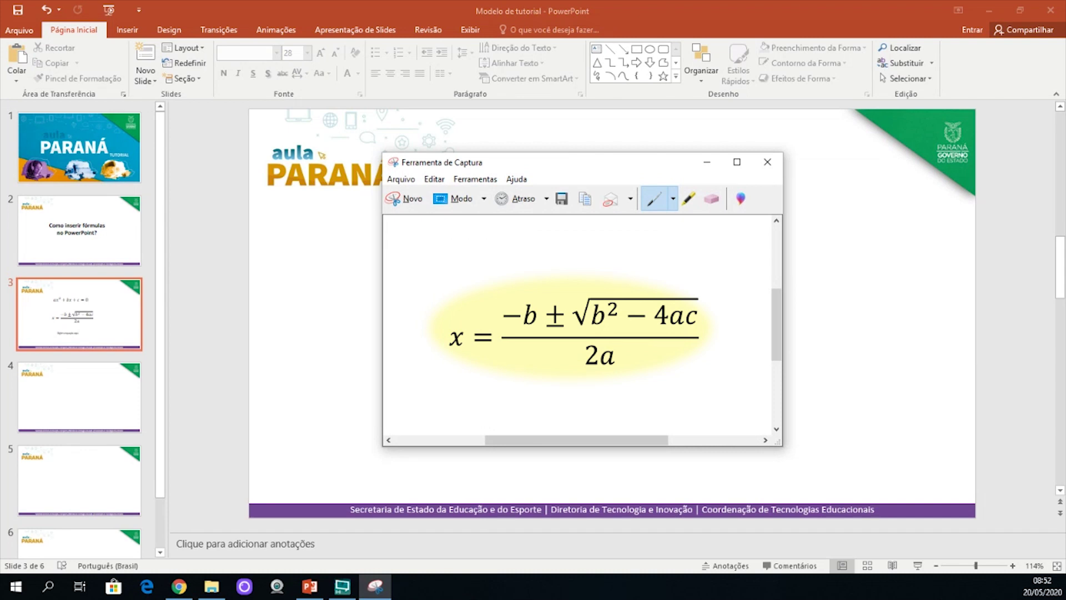
right_click(619, 319)
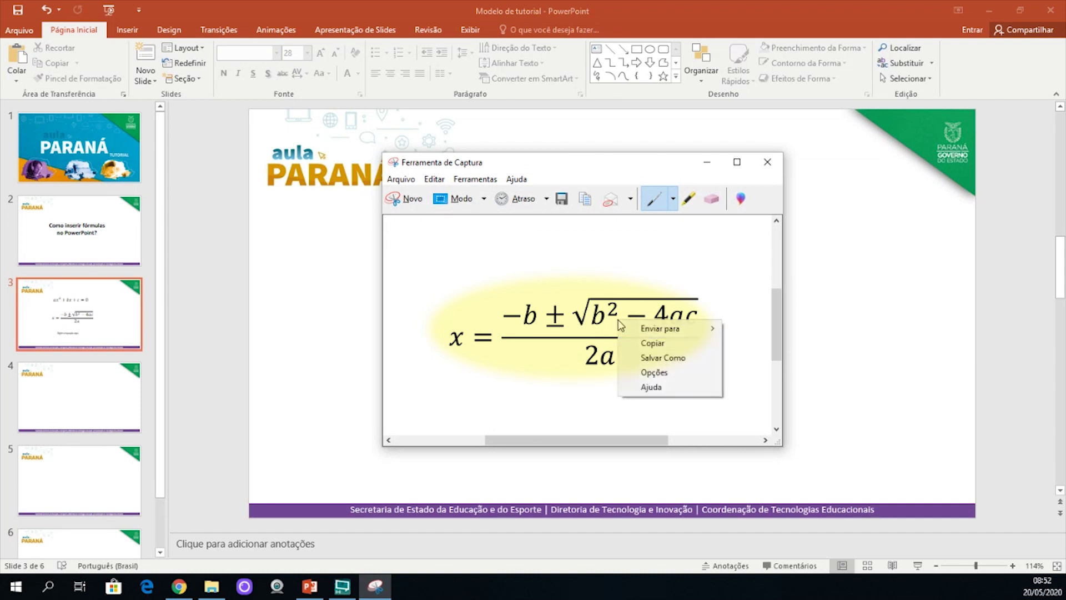
left_click(694, 358)
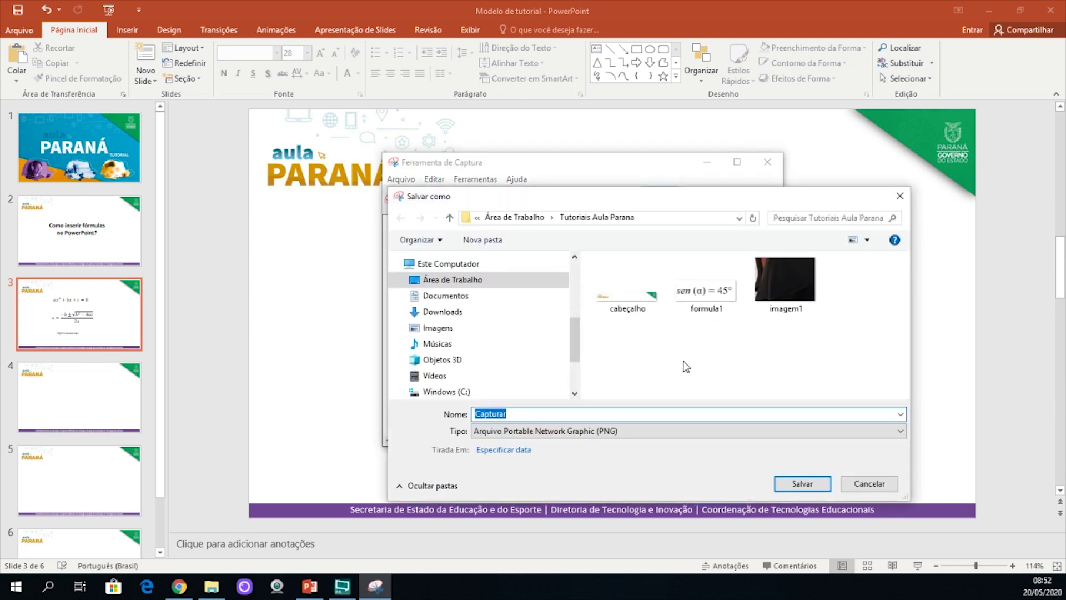
type("formula")
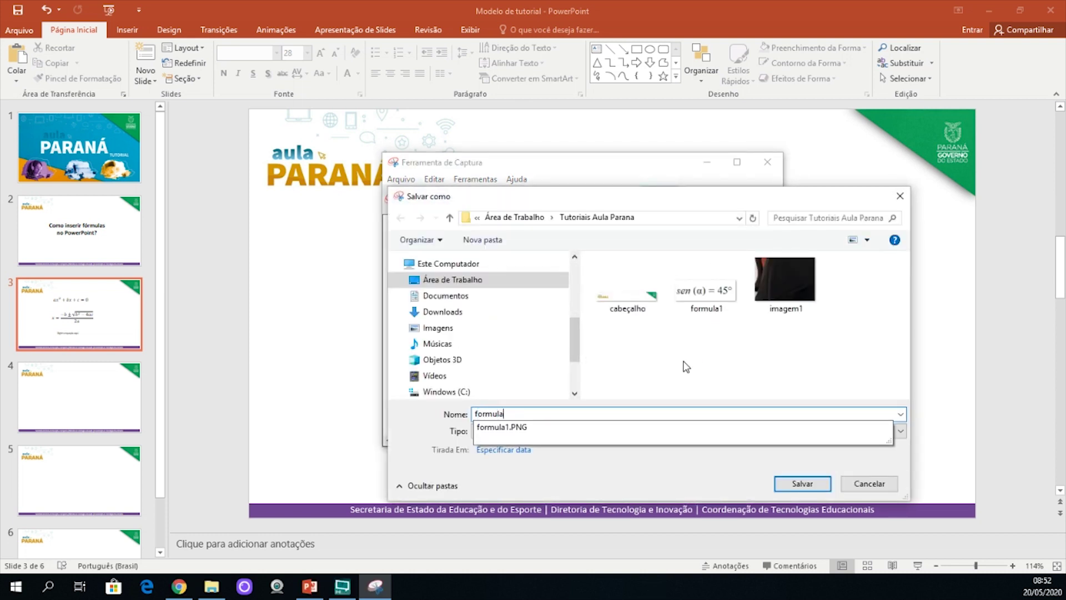
type("2")
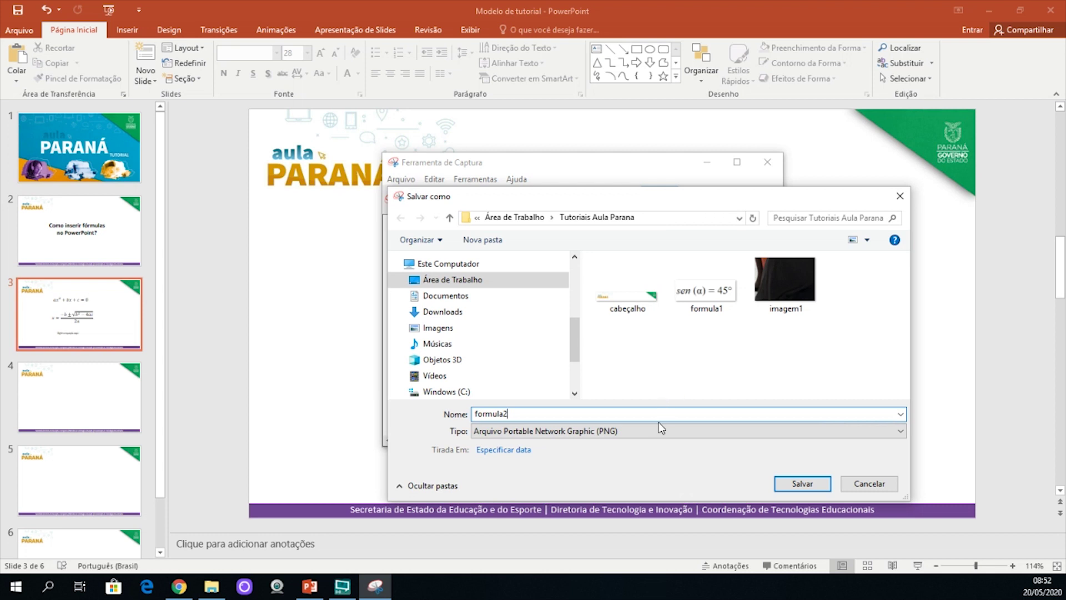
left_click(652, 432)
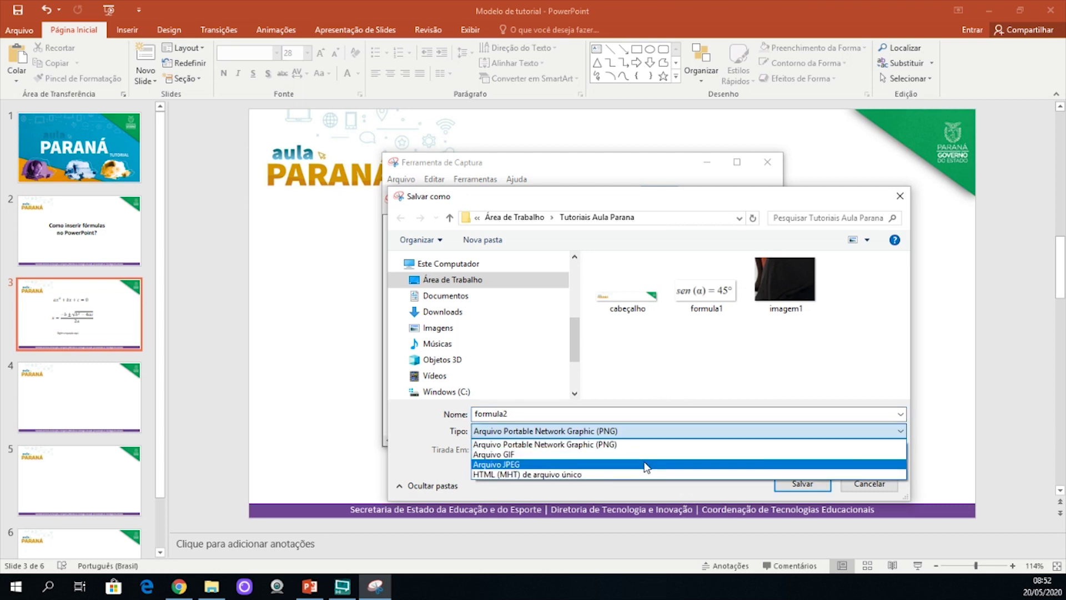
left_click(648, 445)
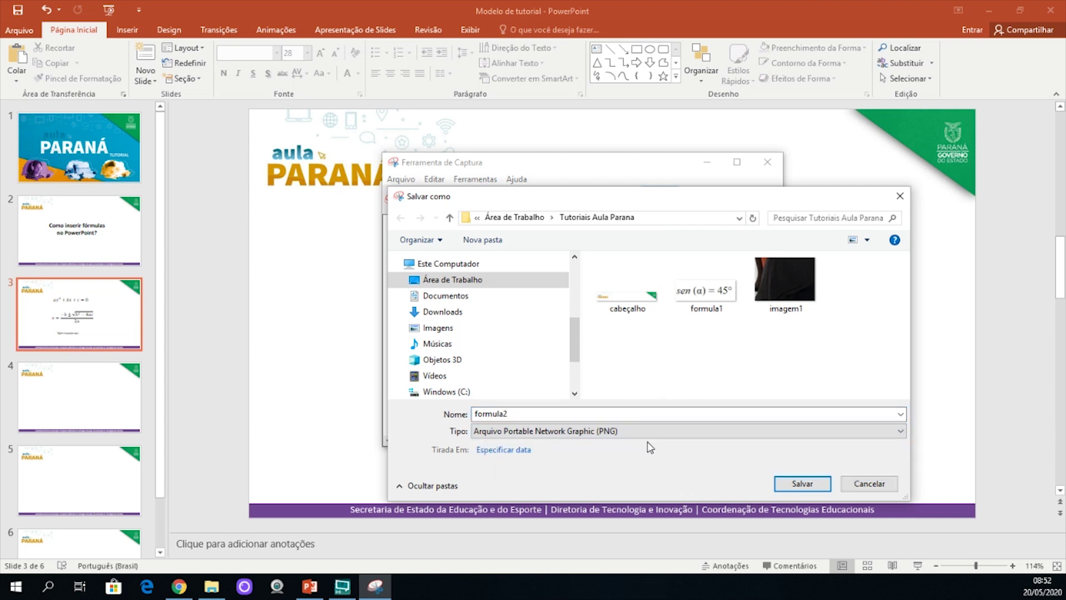
left_click(805, 482)
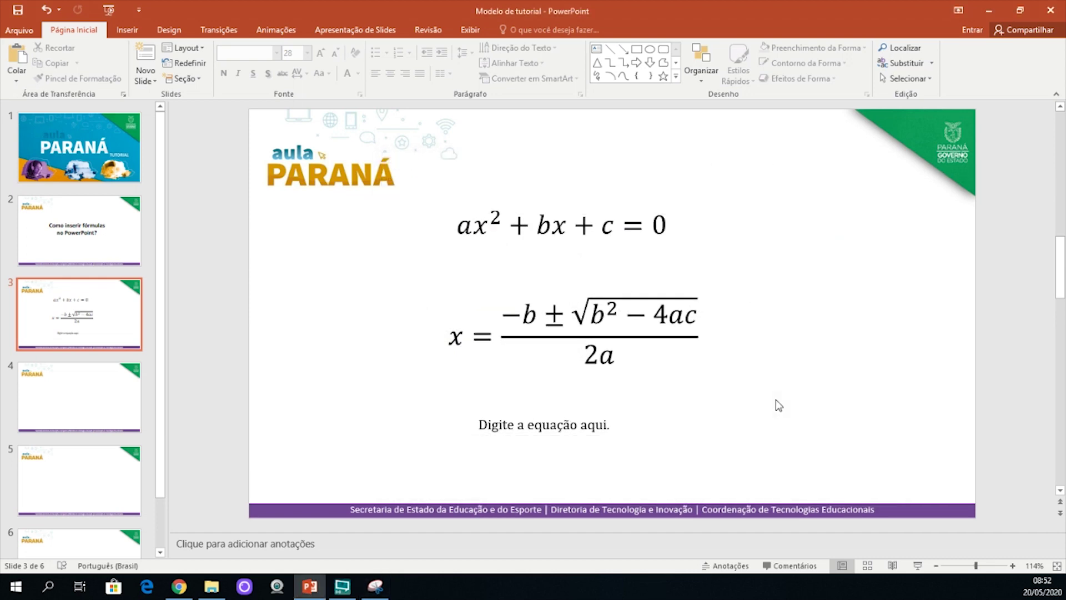